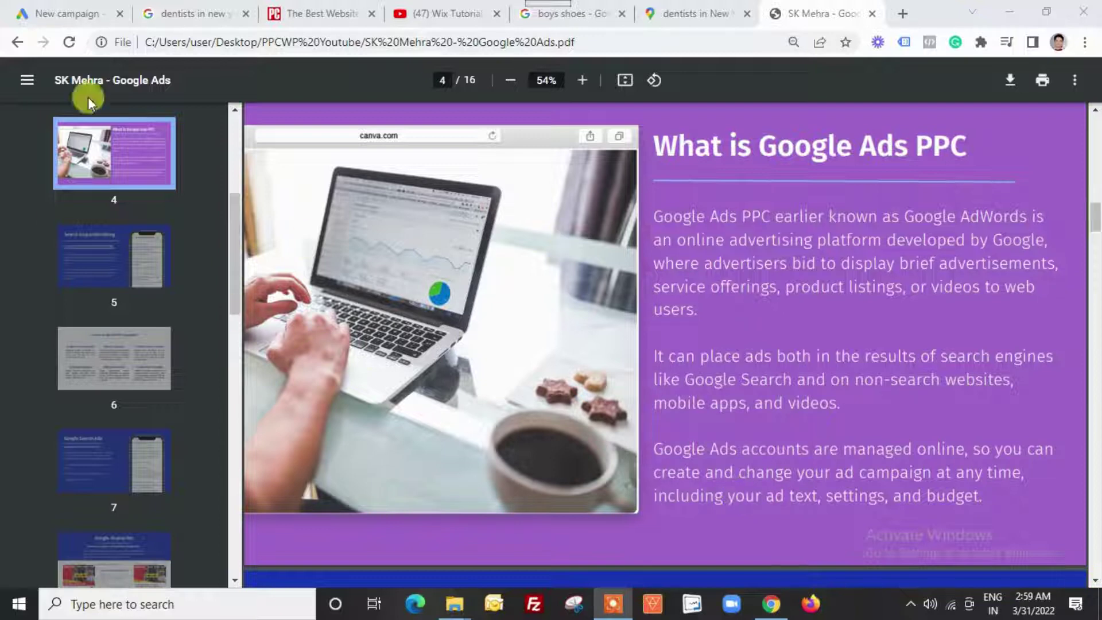
# - Close the half-configured campaign and start a new campaign from the Overview page
pyautogui.click(54, 12)
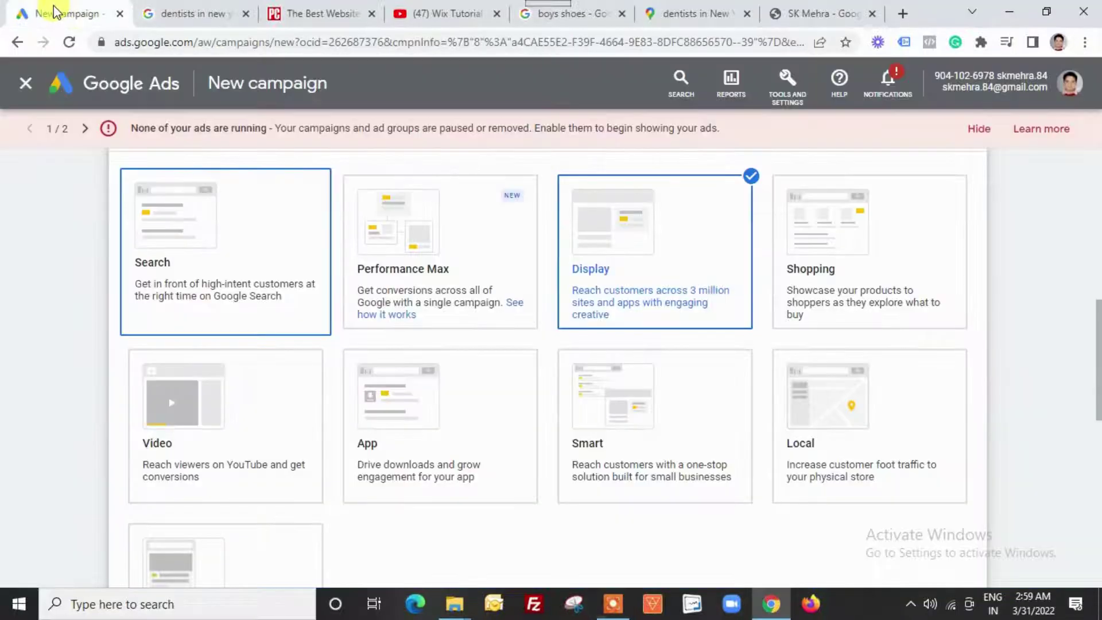
pyautogui.click(25, 87)
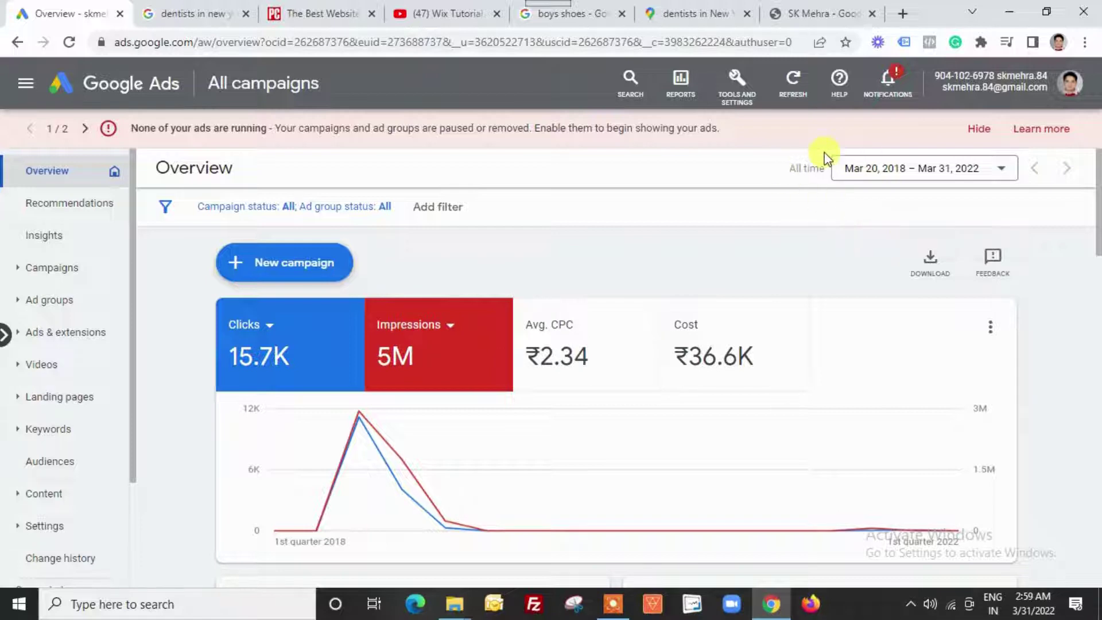
pyautogui.click(278, 267)
pyautogui.click(320, 275)
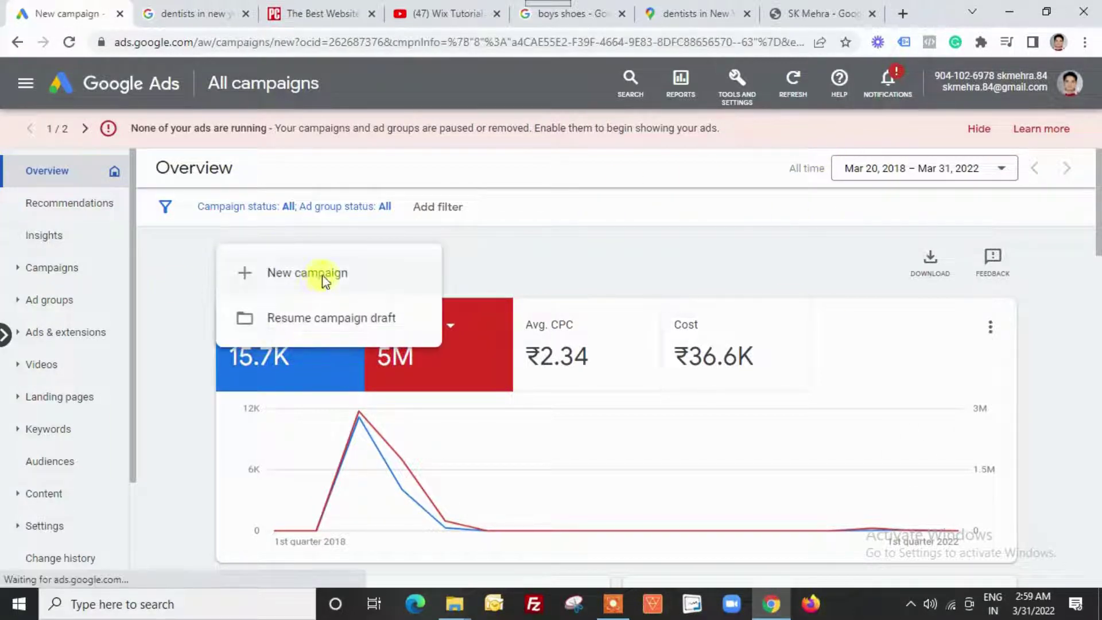
# - Choose 'Create a campaign without a goal's guidance' to reveal all campaign types
pyautogui.scroll(-1, 413, 400)
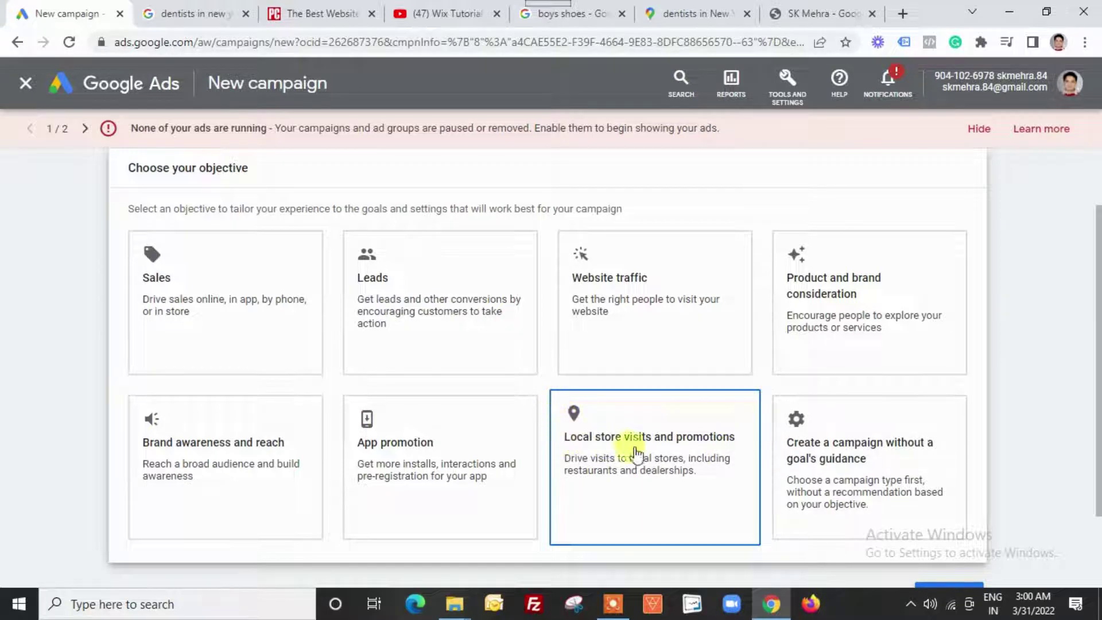
pyautogui.click(852, 456)
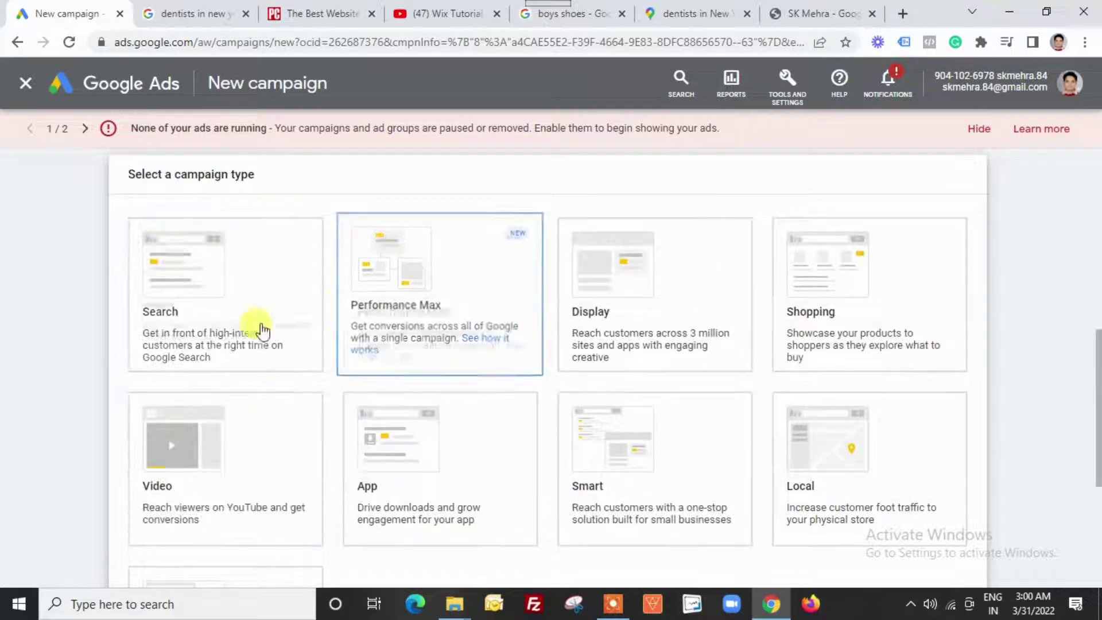
# - Pick the Display campaign type, then view the sponsored ads for 'dentists in new york'
pyautogui.scroll(-2, 283, 498)
pyautogui.scroll(1, 281, 490)
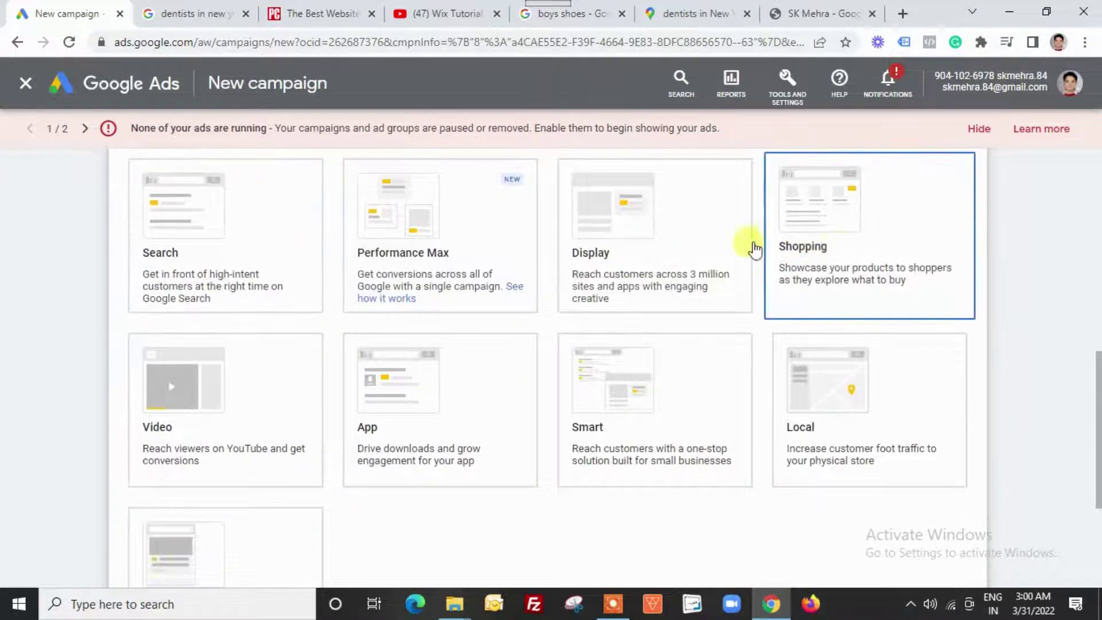
pyautogui.scroll(-1, 234, 561)
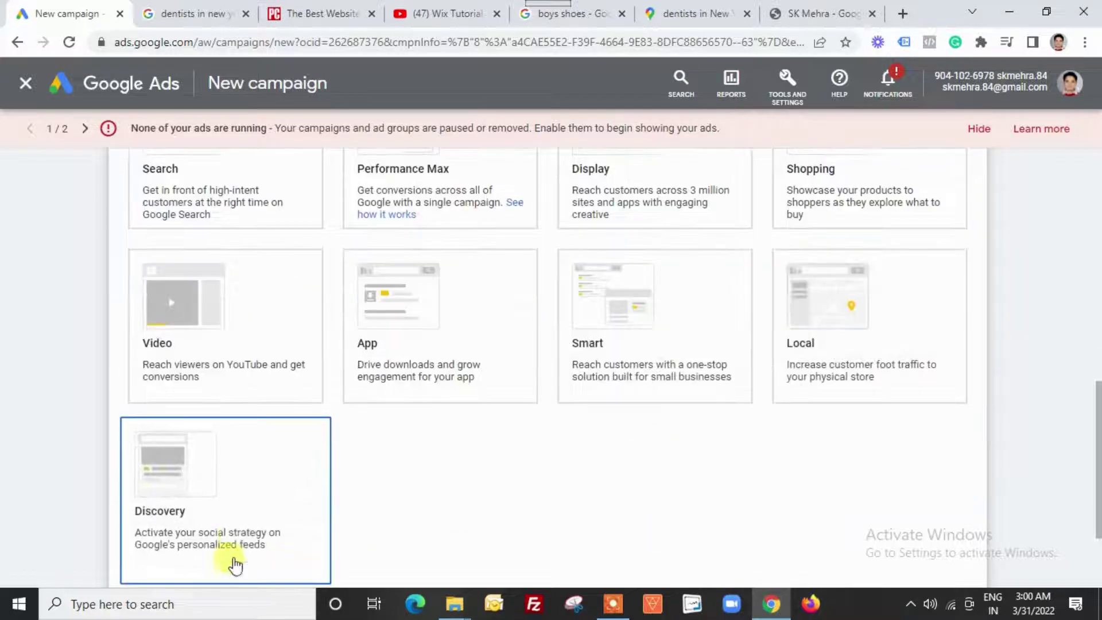
pyautogui.scroll(1, 278, 524)
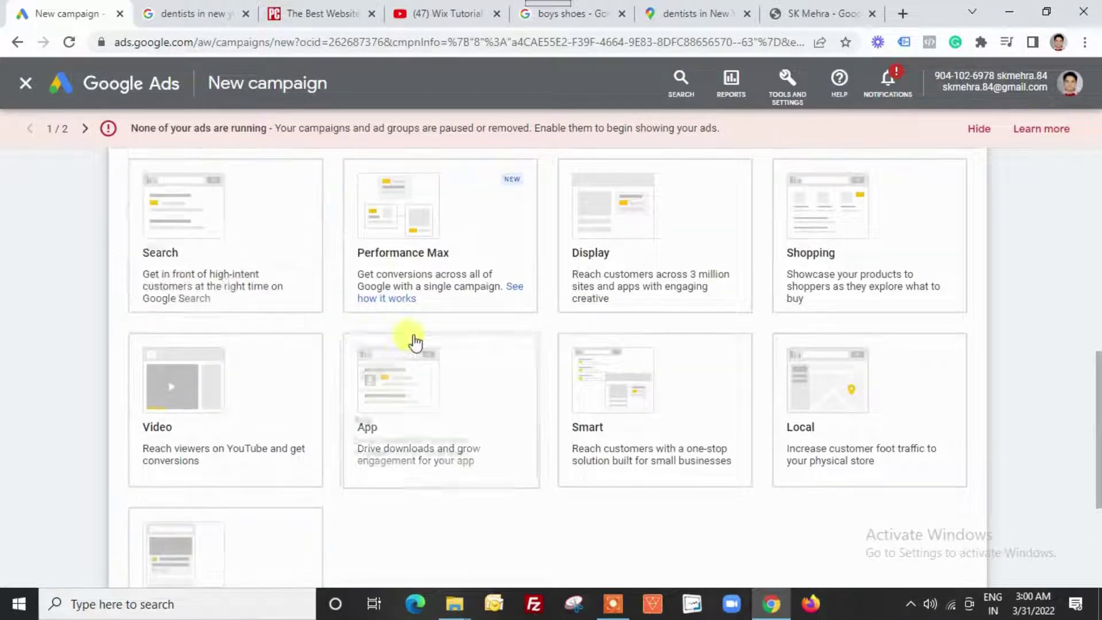
pyautogui.click(635, 237)
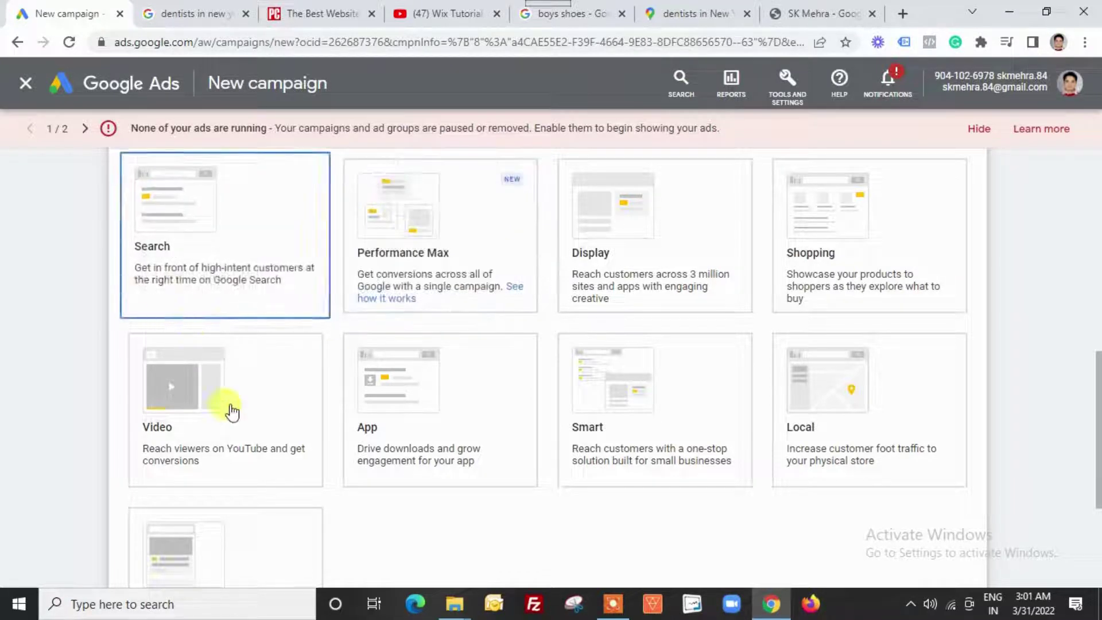
pyautogui.scroll(1, 180, 343)
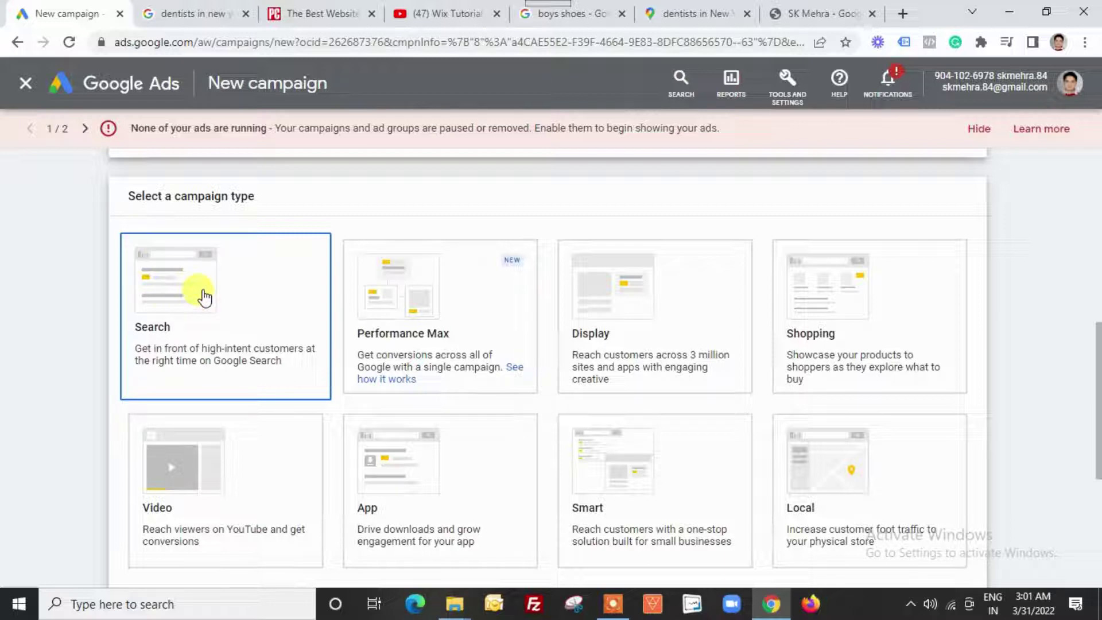
pyautogui.click(201, 14)
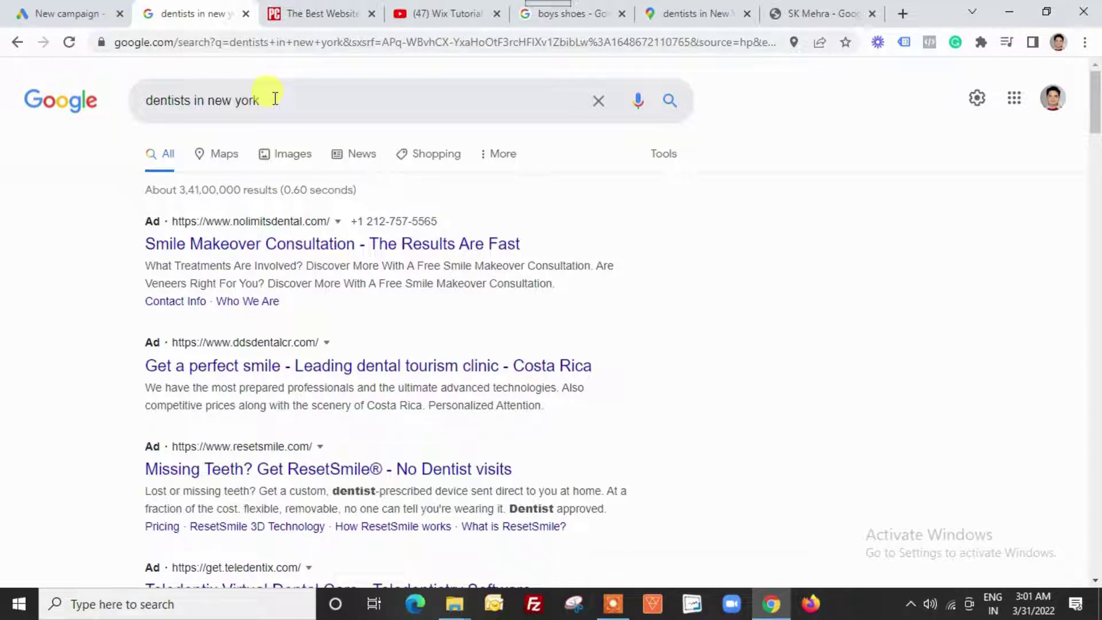
pyautogui.scroll(-15, 393, 302)
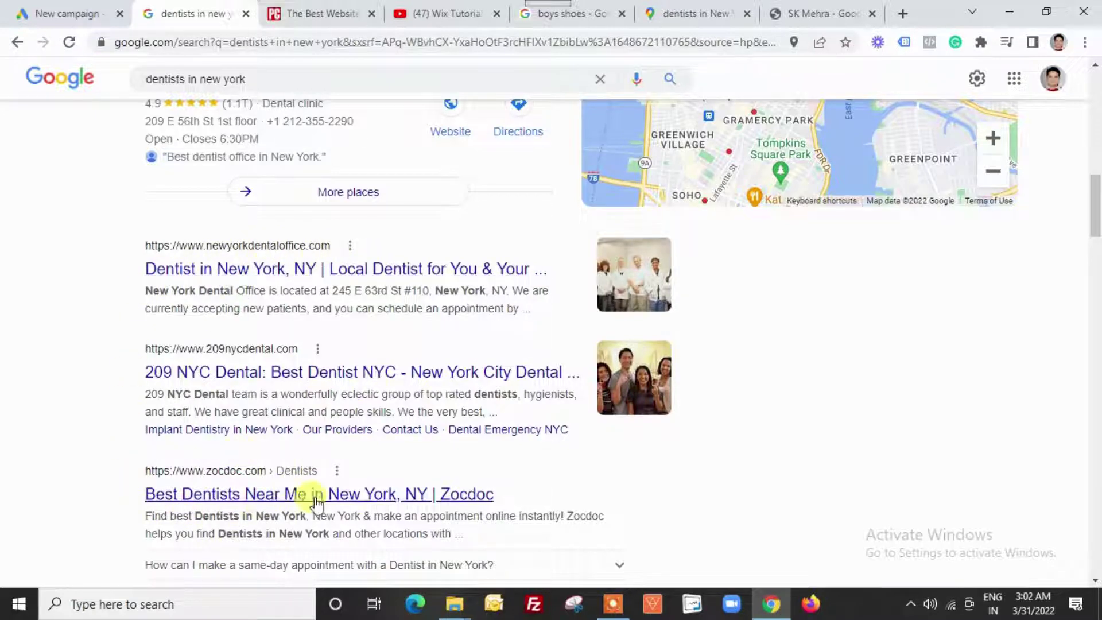
pyautogui.scroll(15, 317, 502)
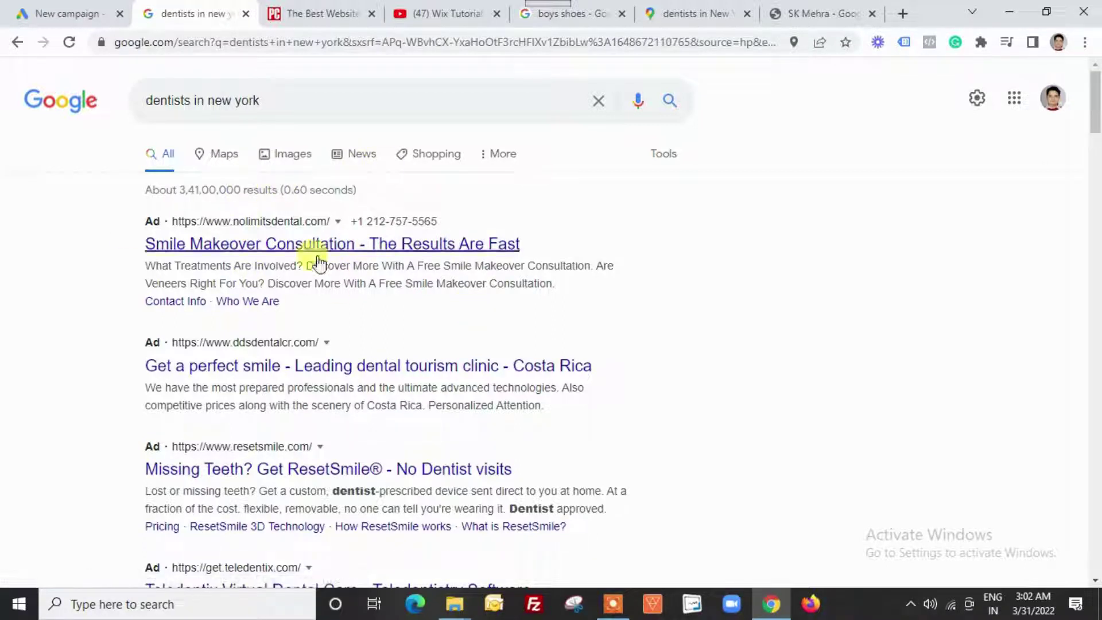
pyautogui.click(288, 100)
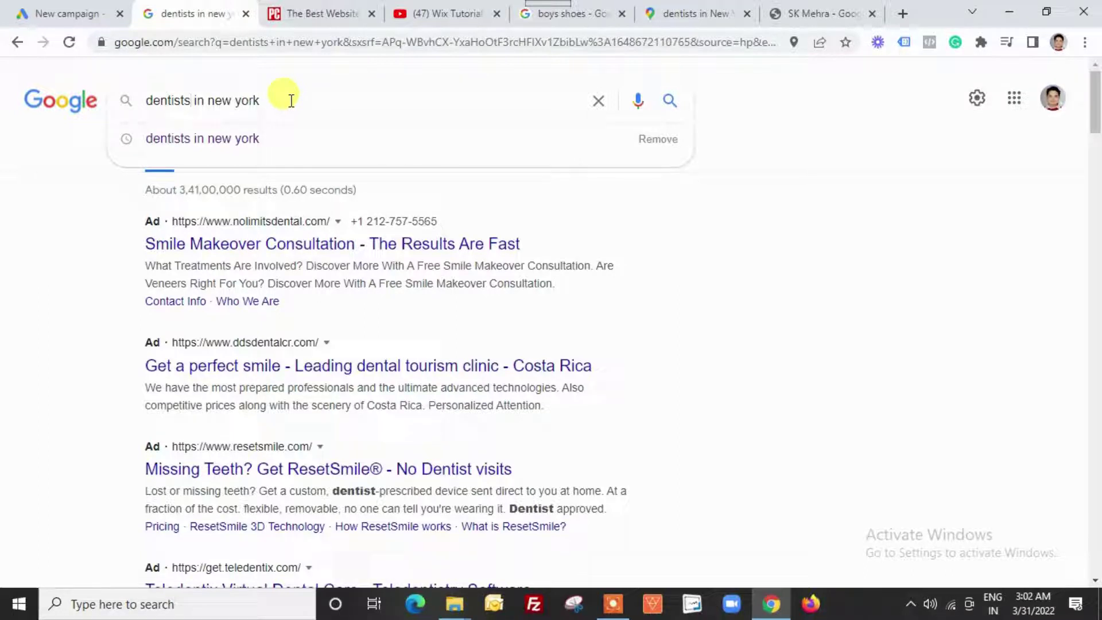
# - Search 'real estate agents in new york', then select Performance Max in the new campaign
pyautogui.hotkey('ctrl', 'shift', 'Left')
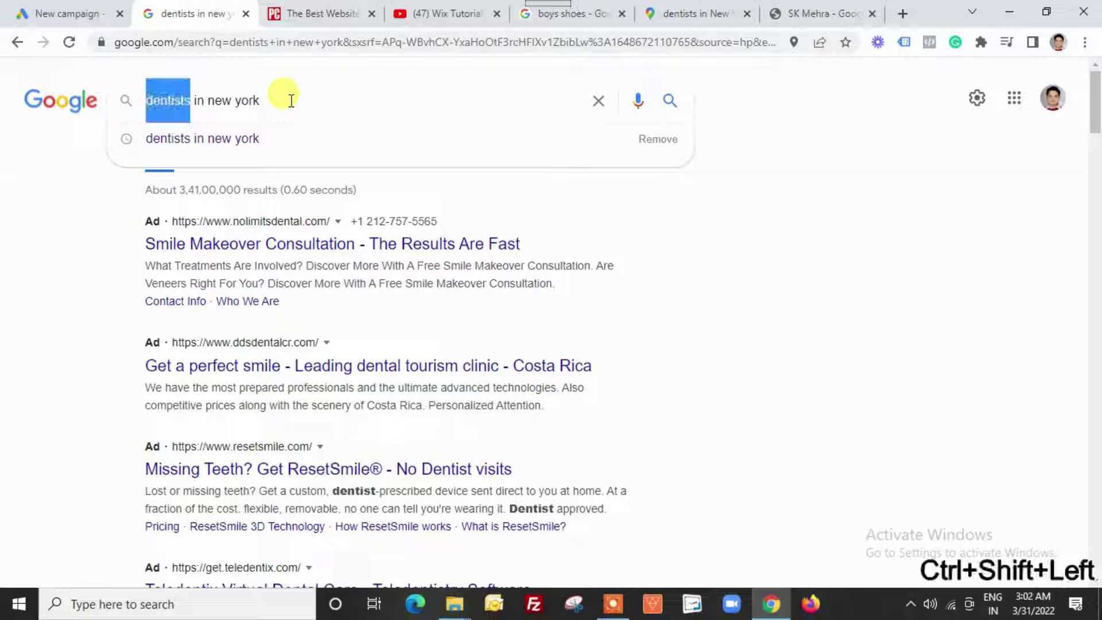
pyautogui.write('real est')
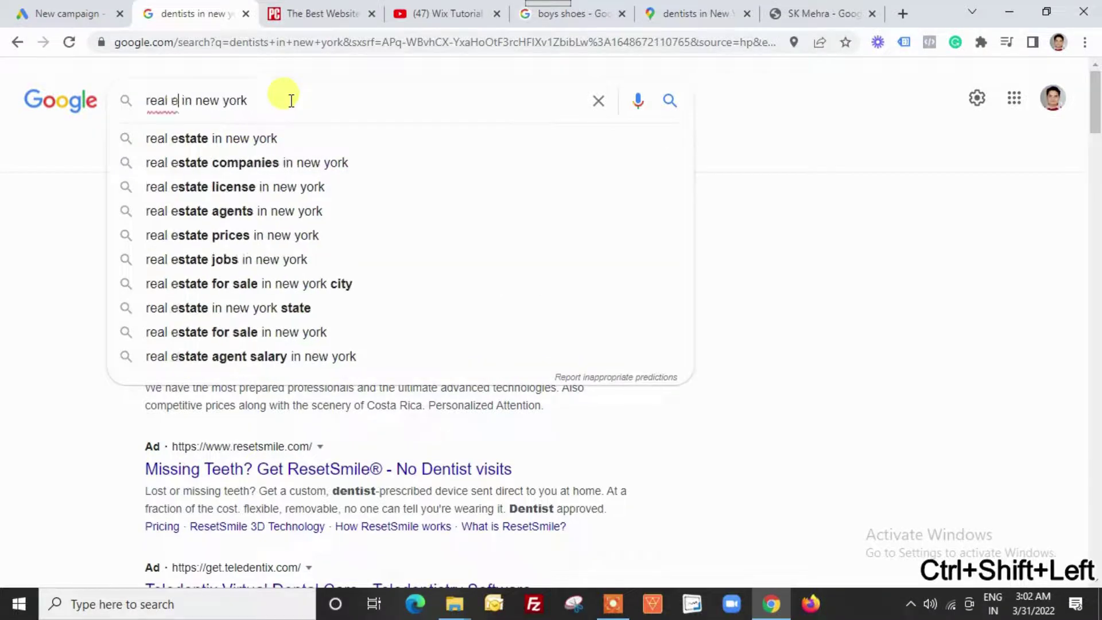
pyautogui.write('ate agents')
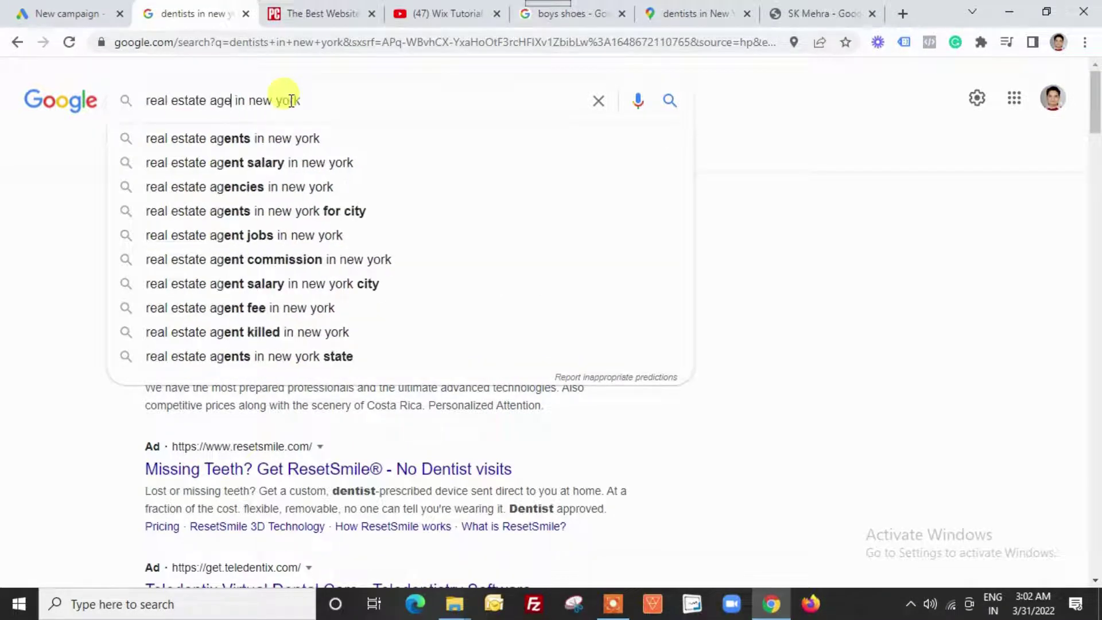
pyautogui.press('Return')
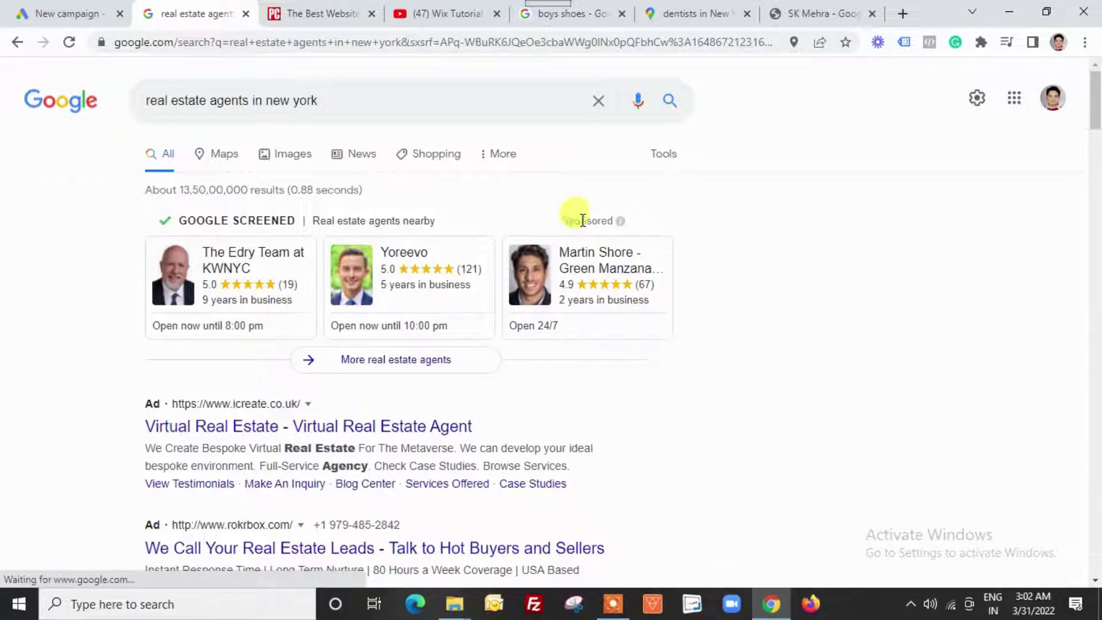
pyautogui.scroll(-3, 221, 411)
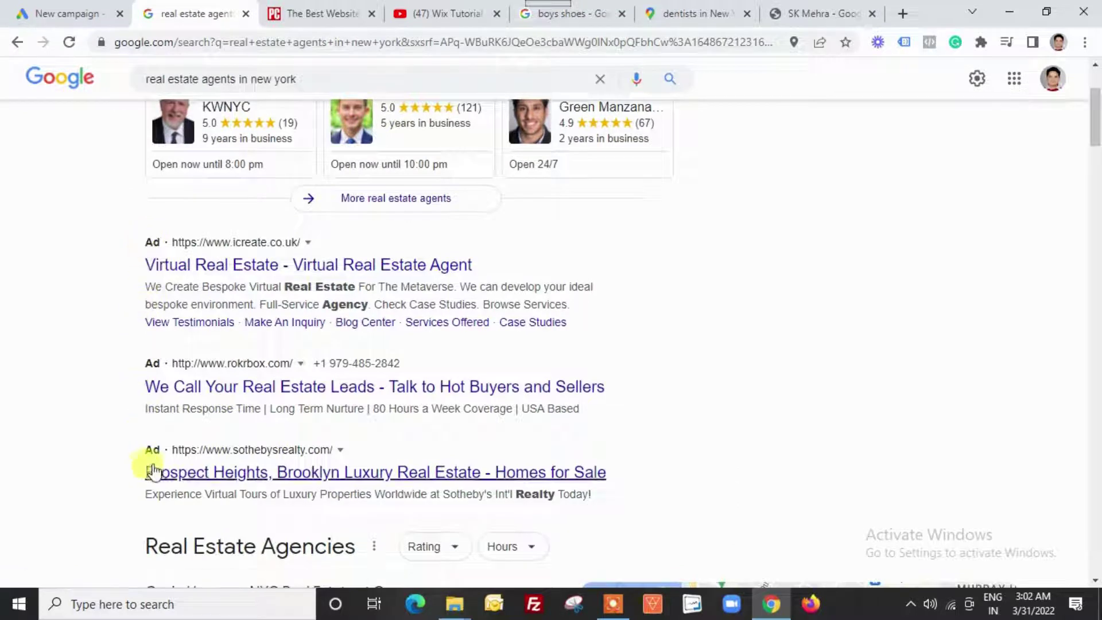
pyautogui.scroll(3, 313, 457)
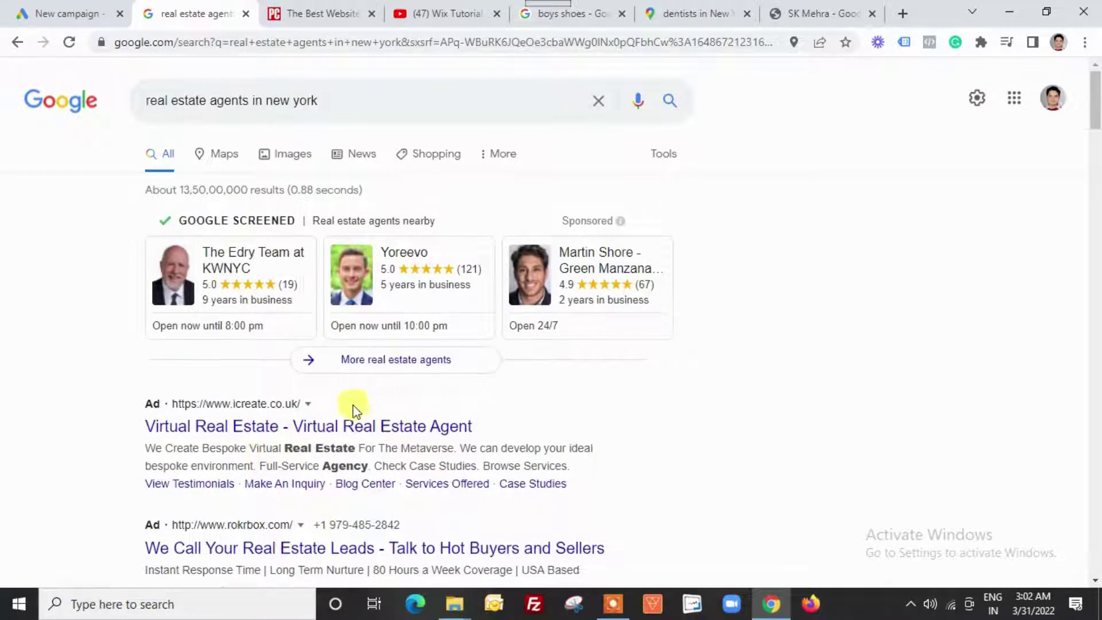
pyautogui.click(55, 14)
pyautogui.click(390, 323)
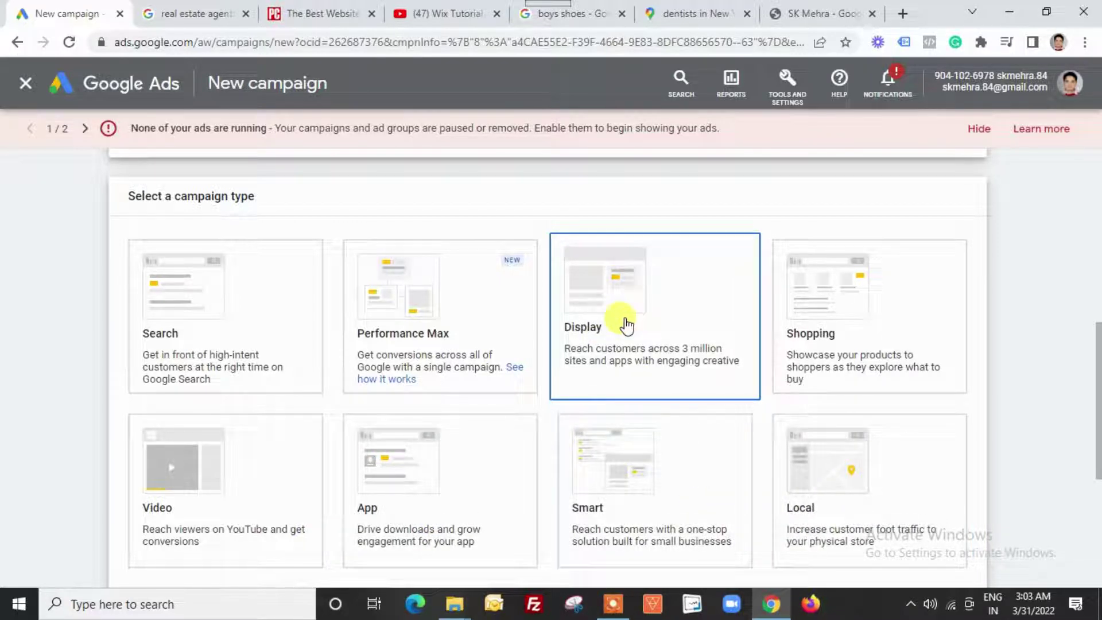
# - View PCMag's 'The Best Website Builders for 2022' article with its Basic banner ad
pyautogui.click(301, 12)
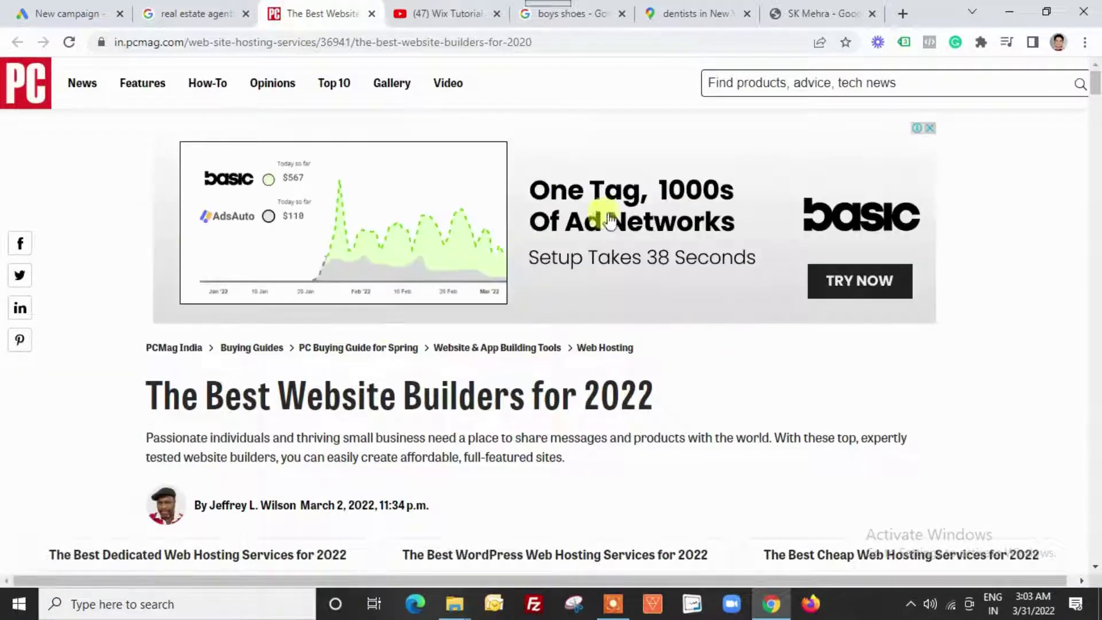
pyautogui.click(797, 12)
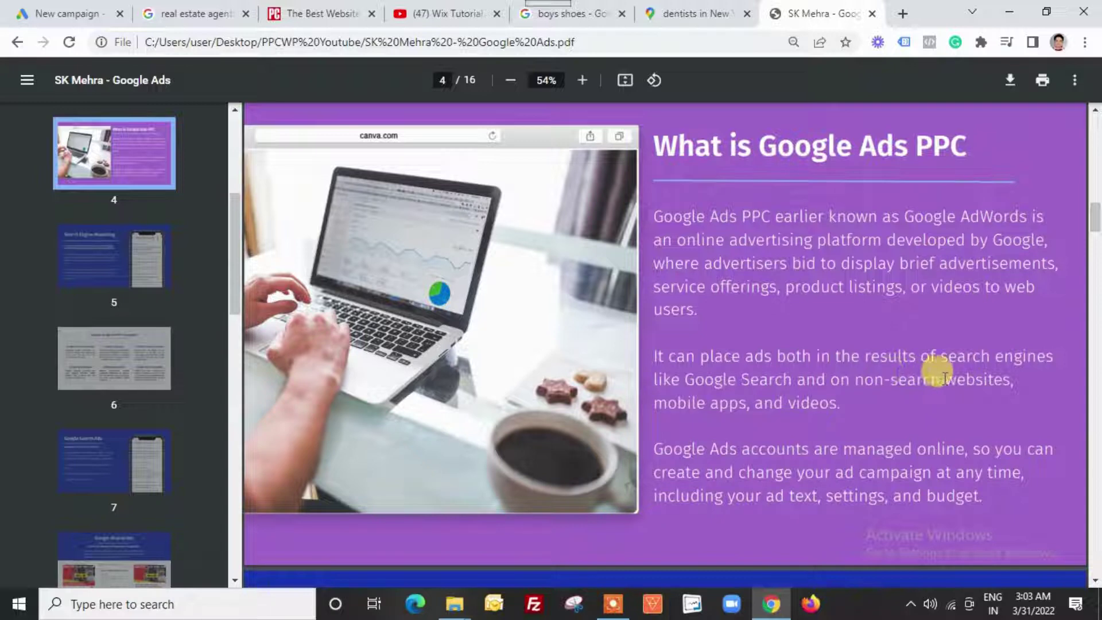
pyautogui.click(290, 8)
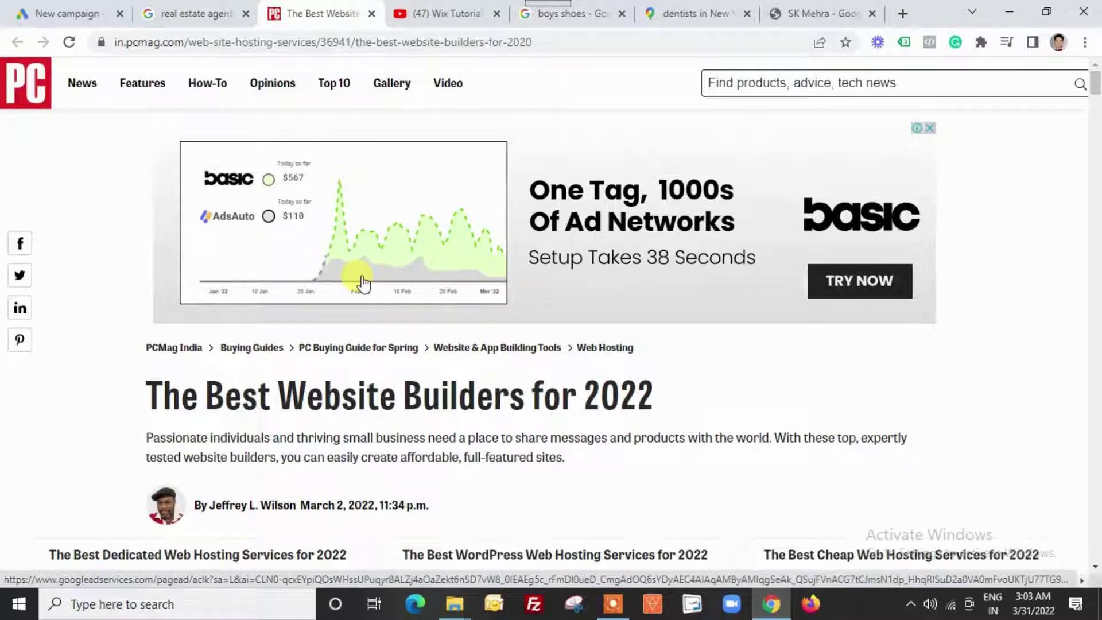
pyautogui.scroll(-4, 438, 339)
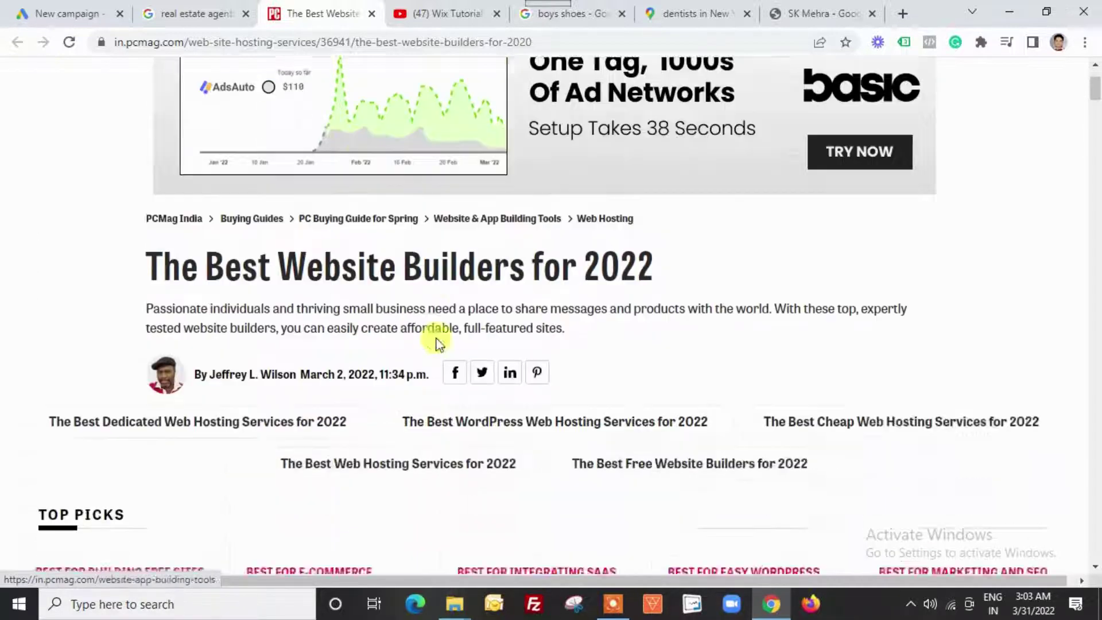
pyautogui.scroll(-4, 439, 343)
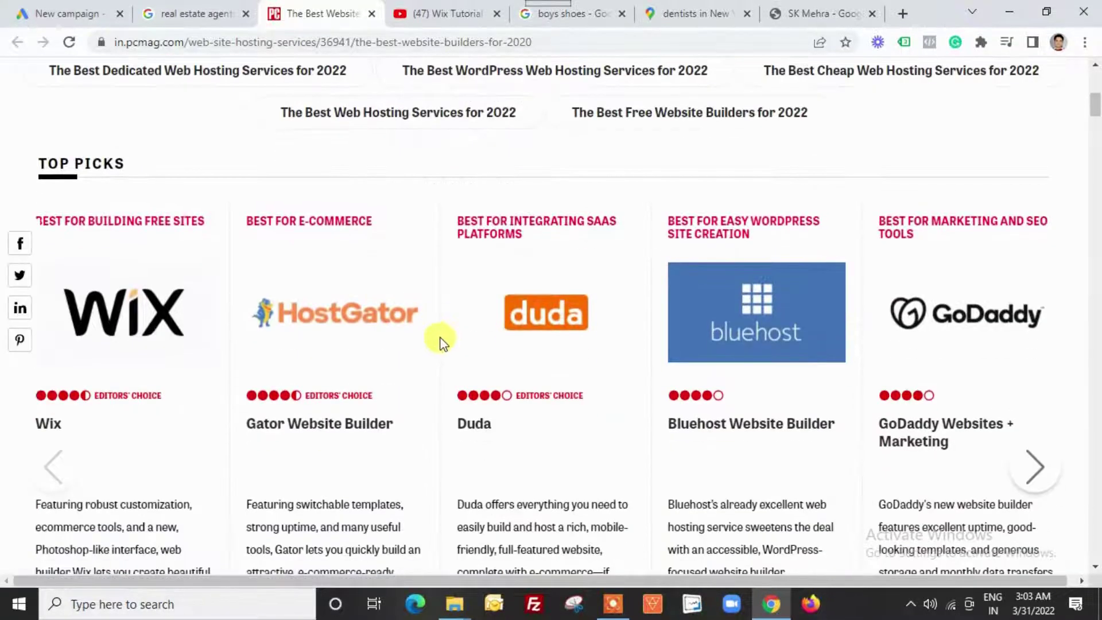
pyautogui.scroll(8, 440, 342)
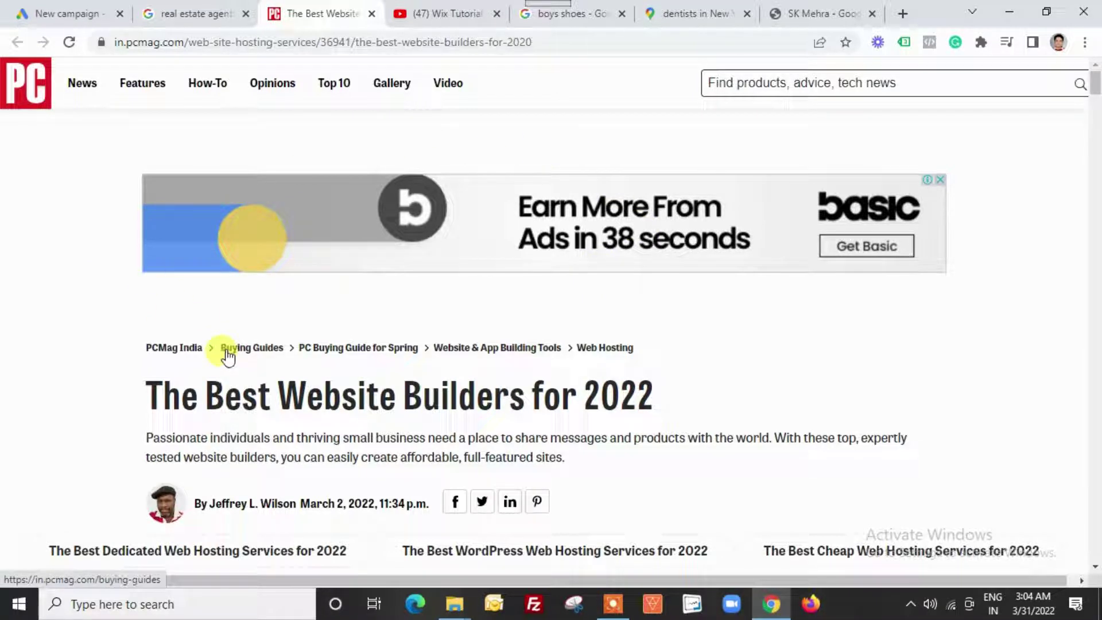
pyautogui.scroll(-8, 227, 353)
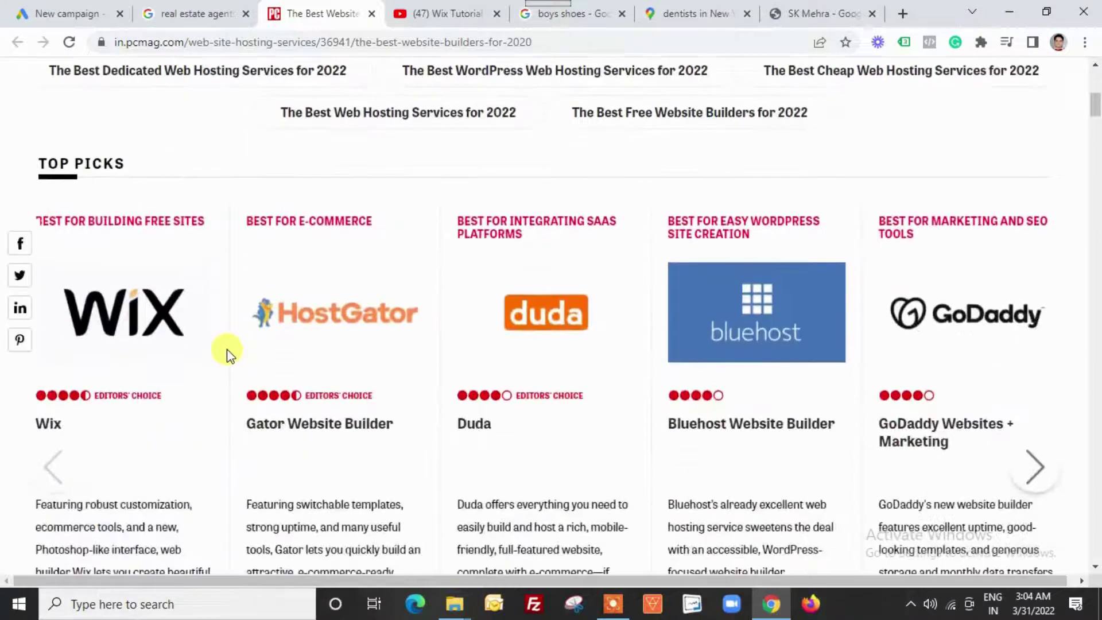
pyautogui.scroll(-3, 226, 353)
pyautogui.scroll(10, 224, 352)
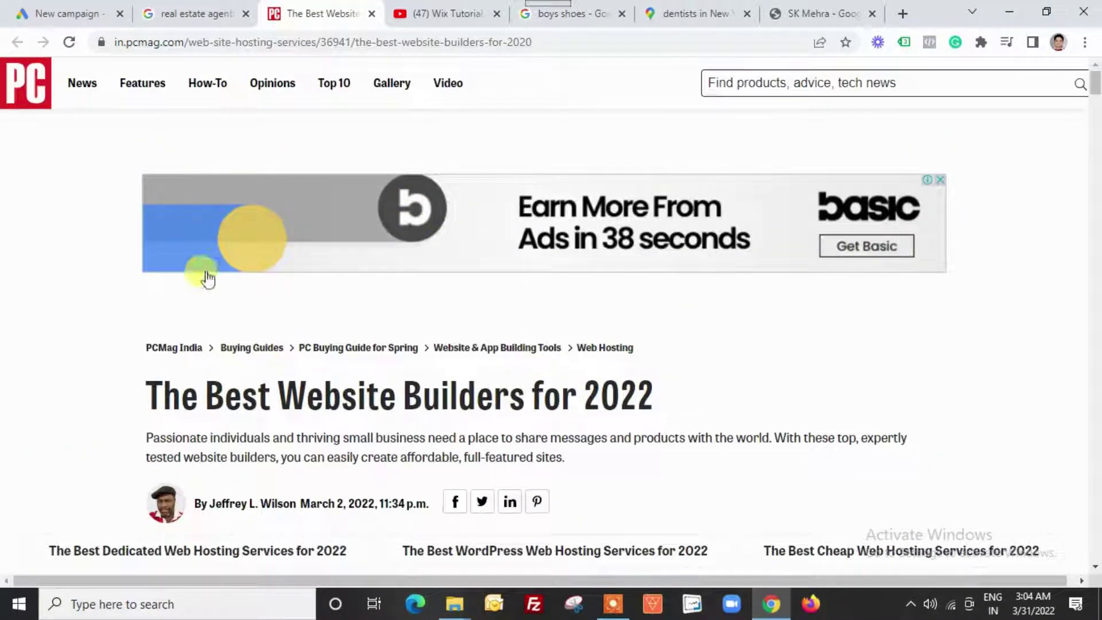
pyautogui.scroll(-15, 669, 413)
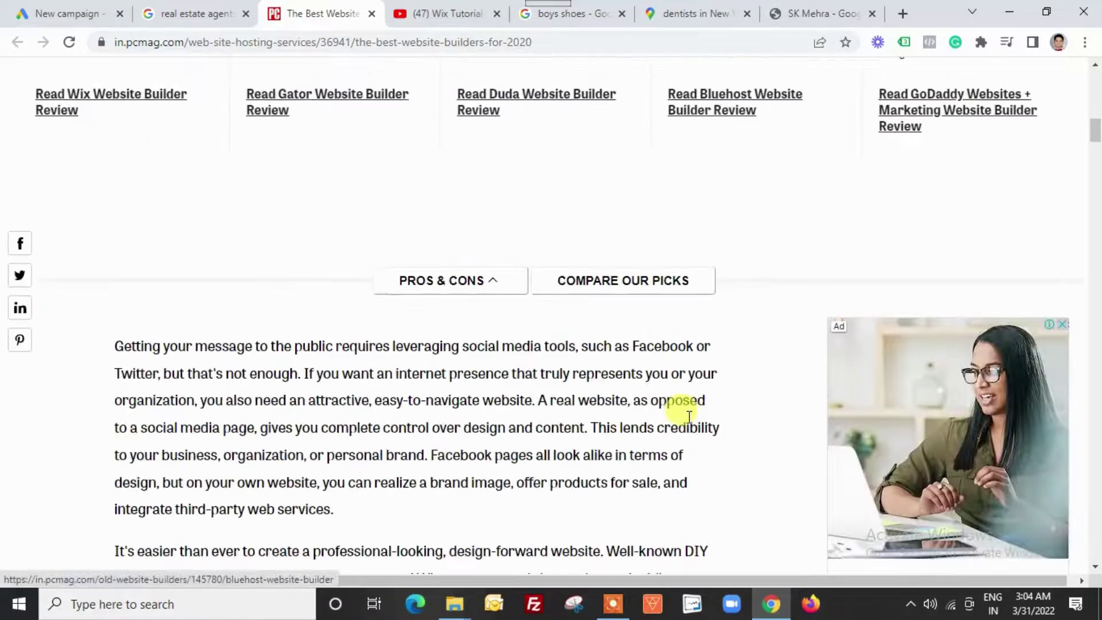
pyautogui.scroll(-3, 686, 413)
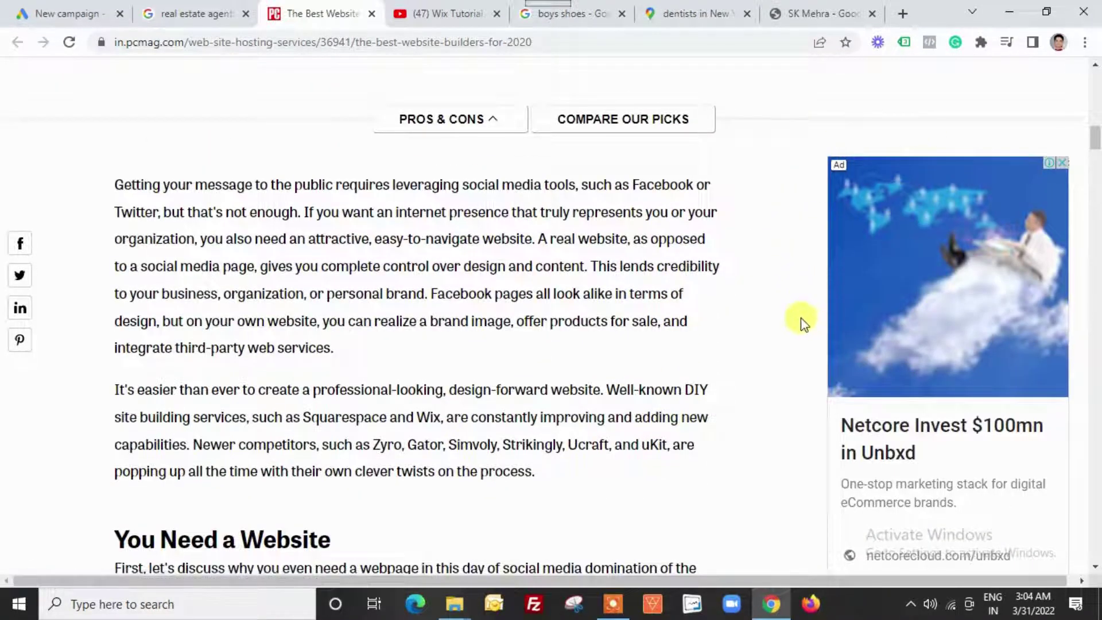
pyautogui.scroll(-15, 802, 323)
pyautogui.scroll(-20, 778, 404)
pyautogui.scroll(-20, 777, 404)
pyautogui.scroll(-17, 779, 405)
pyautogui.scroll(-2, 779, 404)
pyautogui.scroll(8, 777, 400)
pyautogui.scroll(-5, 777, 401)
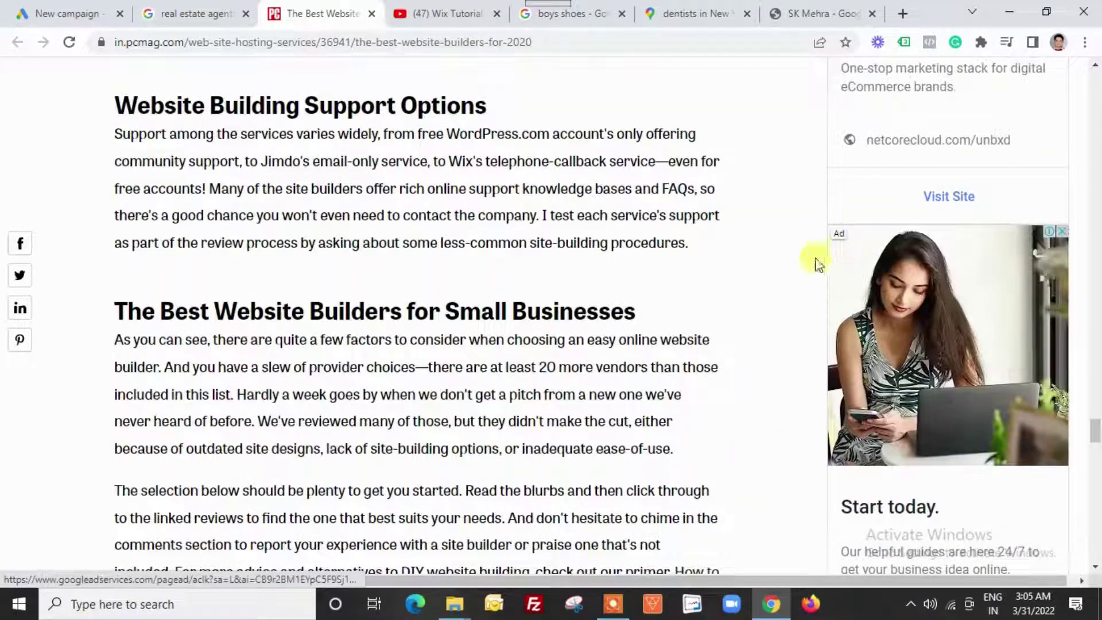
pyautogui.scroll(-20, 772, 412)
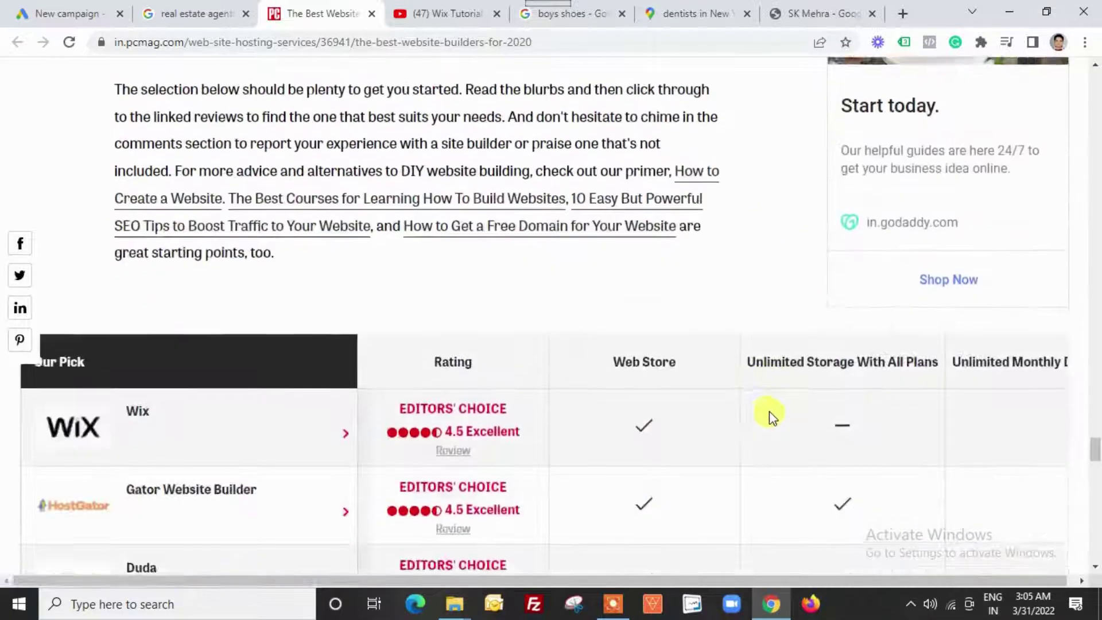
pyautogui.scroll(-20, 771, 412)
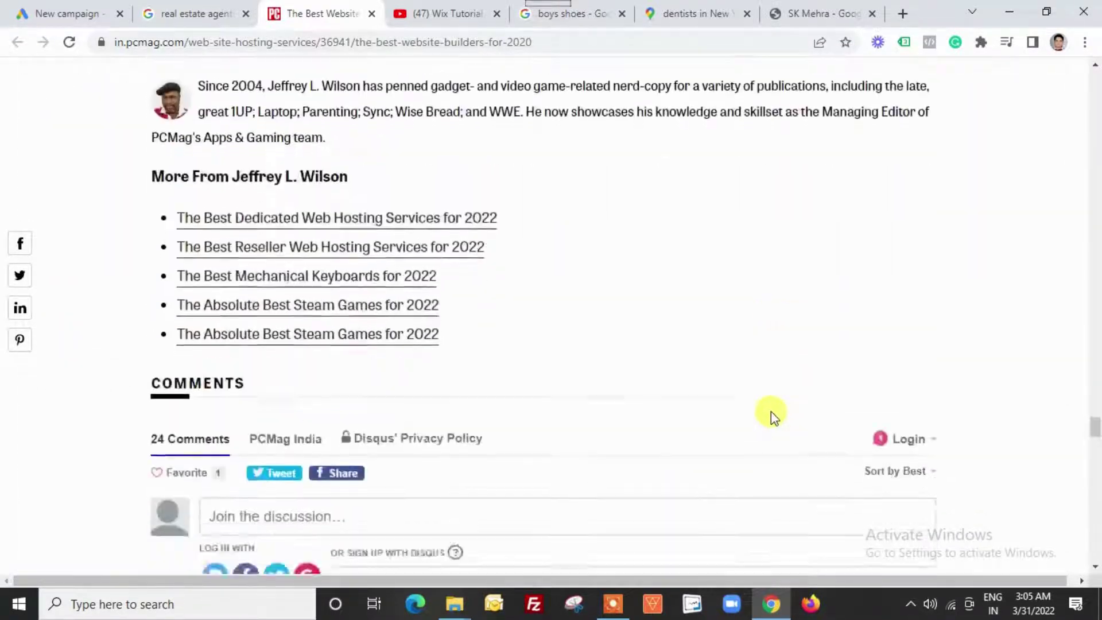
pyautogui.scroll(-20, 775, 416)
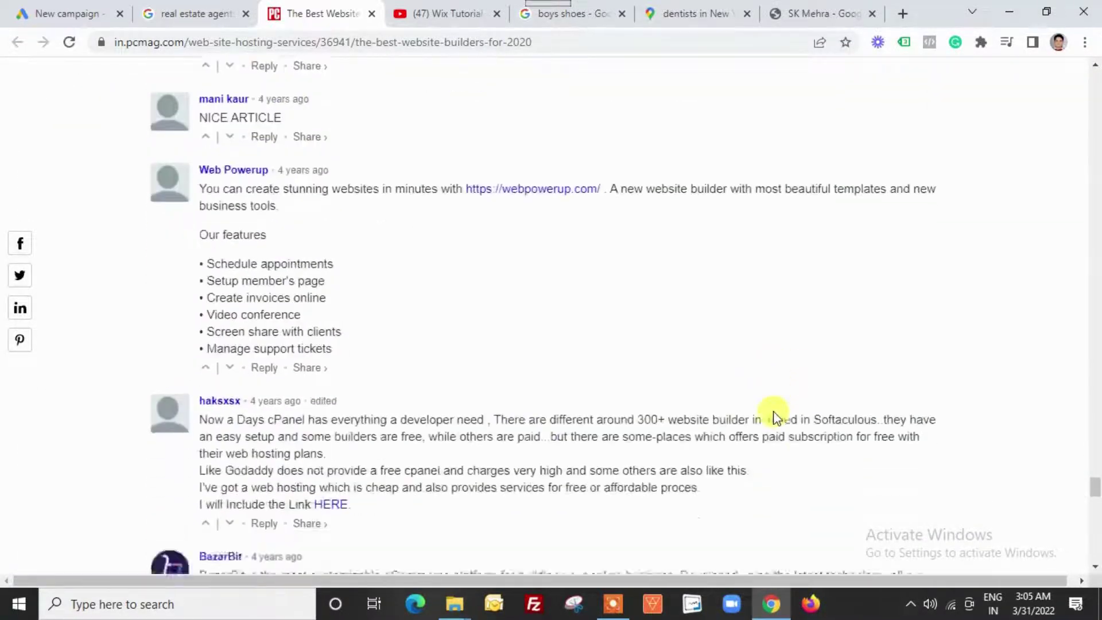
pyautogui.scroll(5, 774, 411)
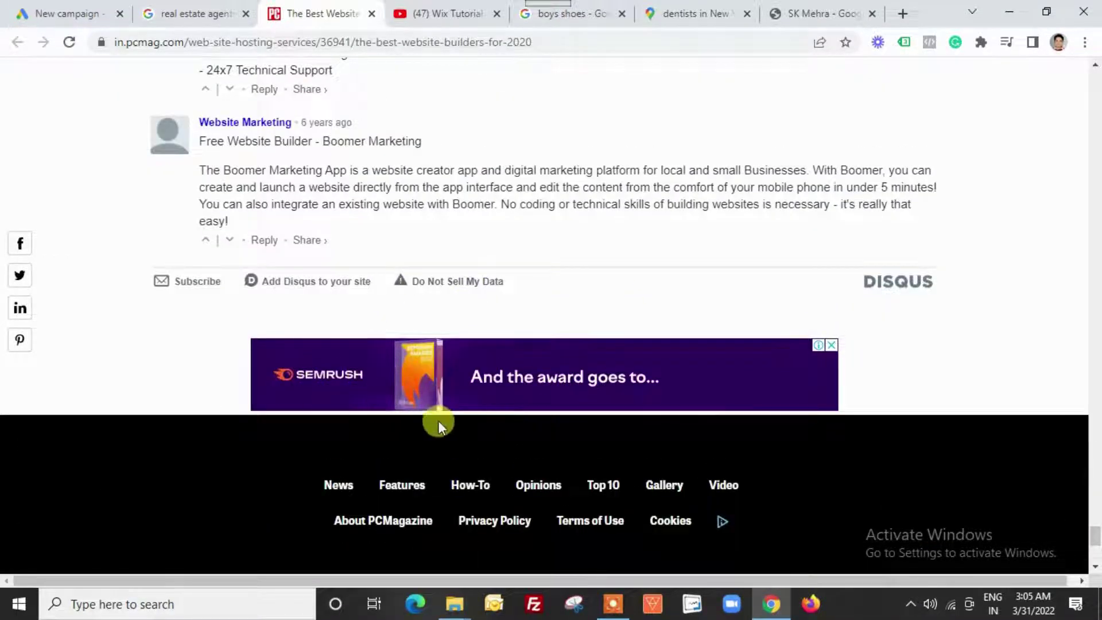
pyautogui.hotkey('ctrl', 'Home')
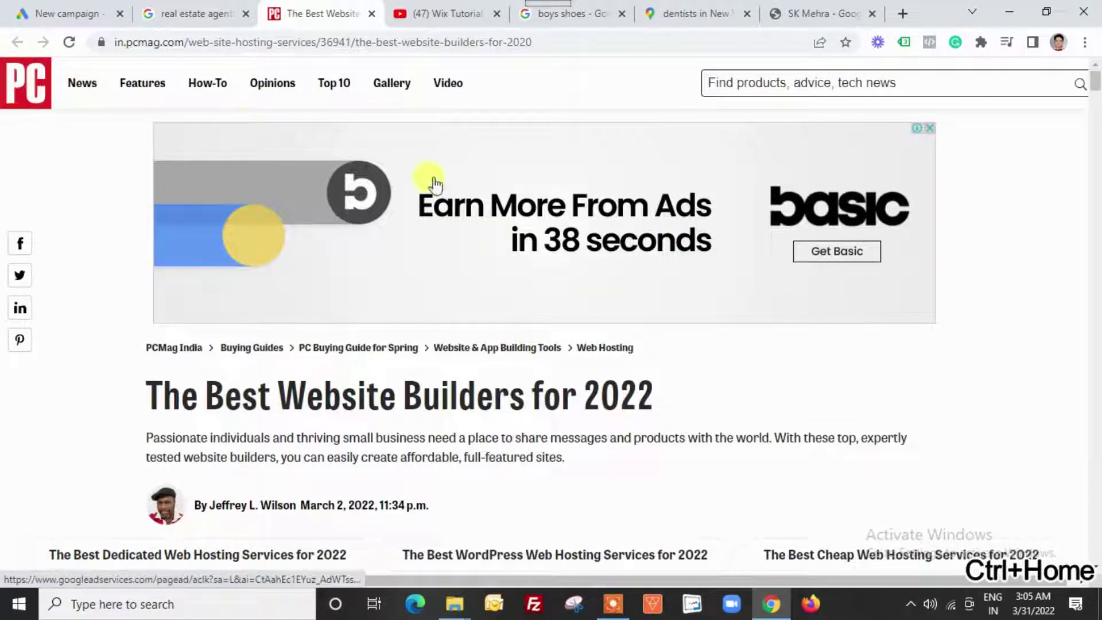
pyautogui.click(91, 12)
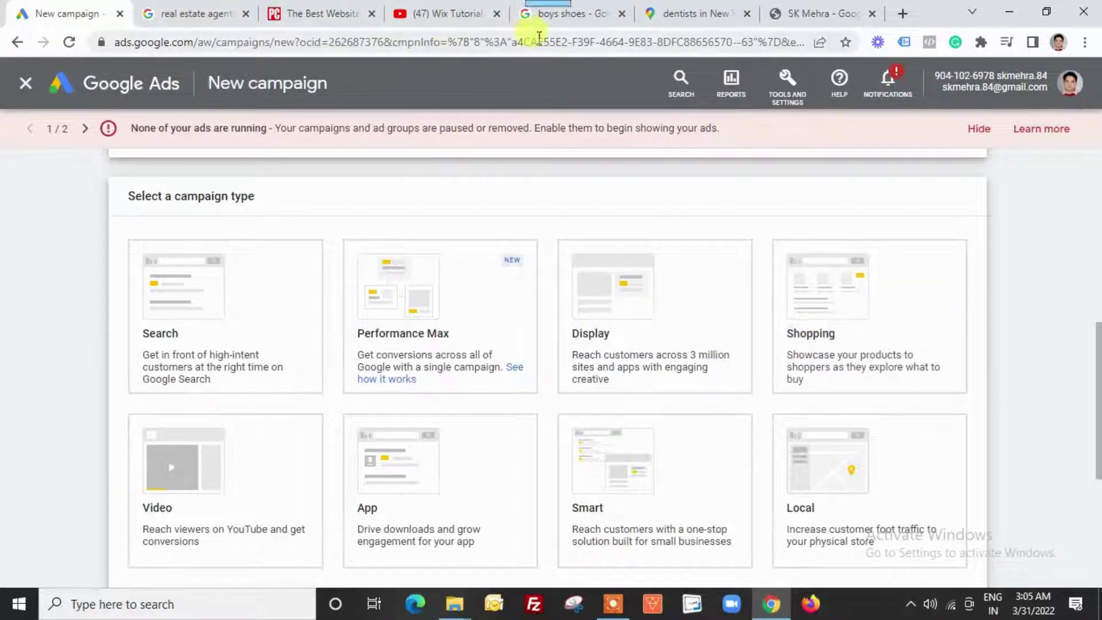
# - Show the 'boys shoes' Google results topped by the Shop boys shoes ad carousel
pyautogui.click(582, 15)
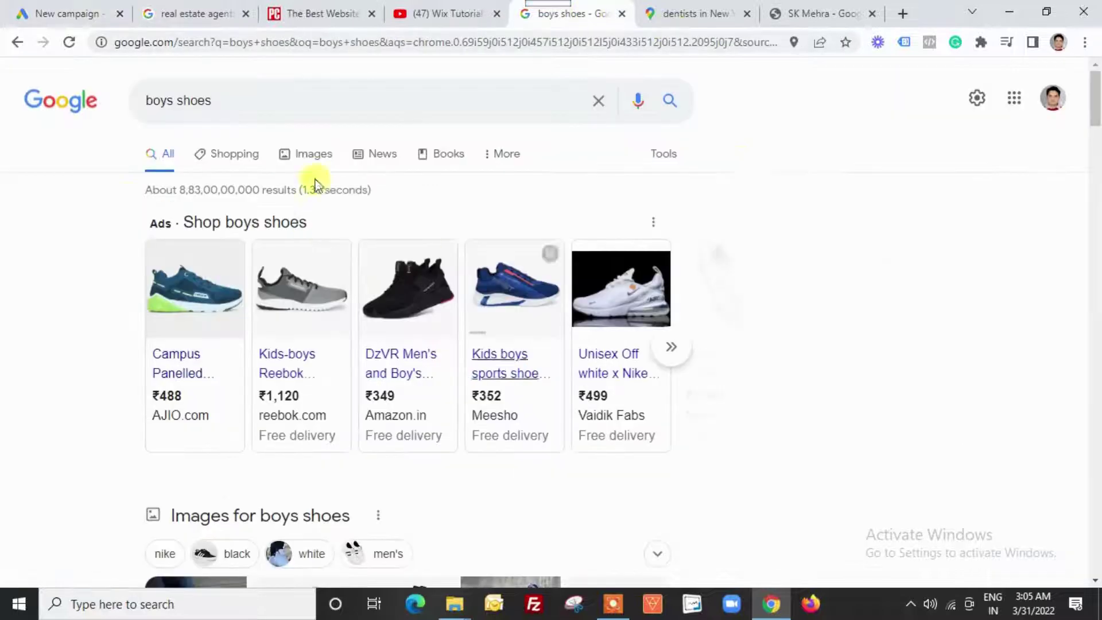
pyautogui.click(243, 108)
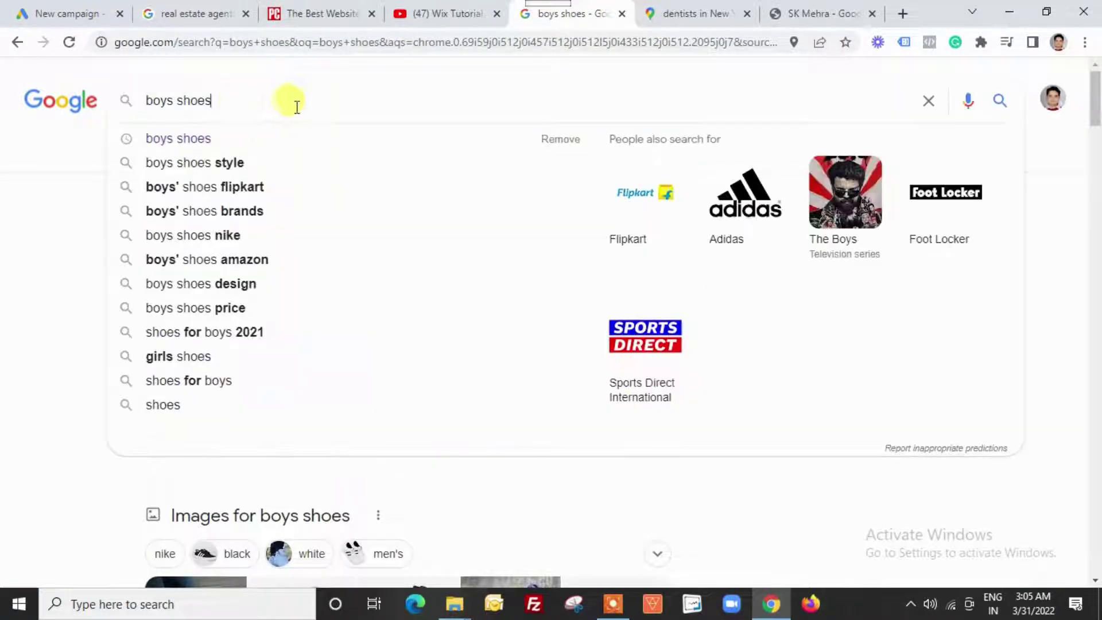
pyautogui.click(85, 156)
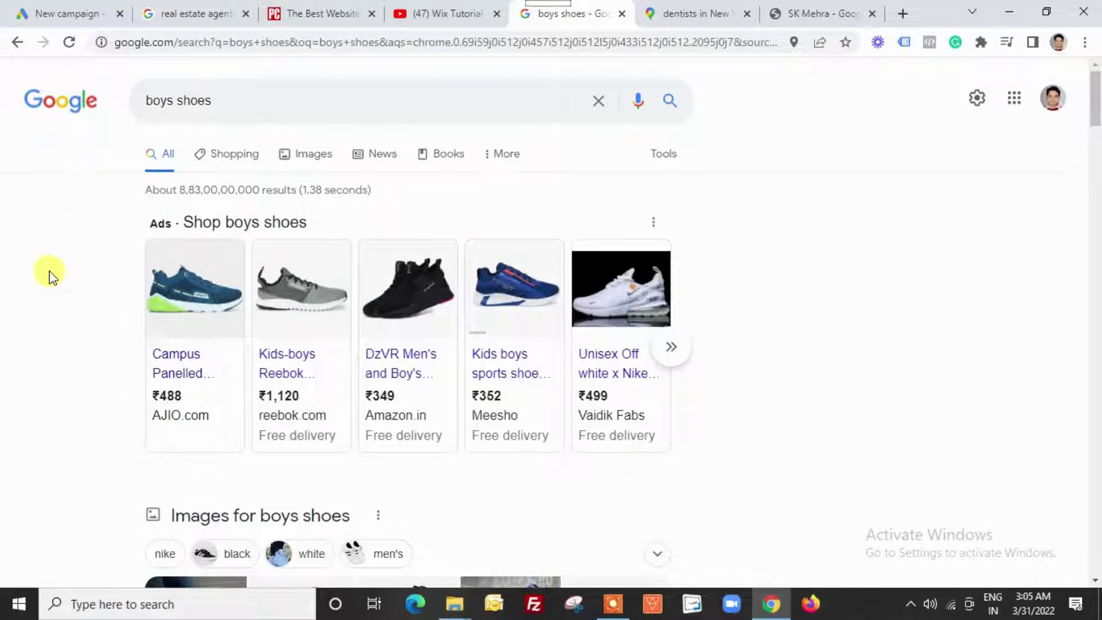
# - Review the 'real estate agents in new york' results with Google Screened agents and text ads
pyautogui.click(175, 13)
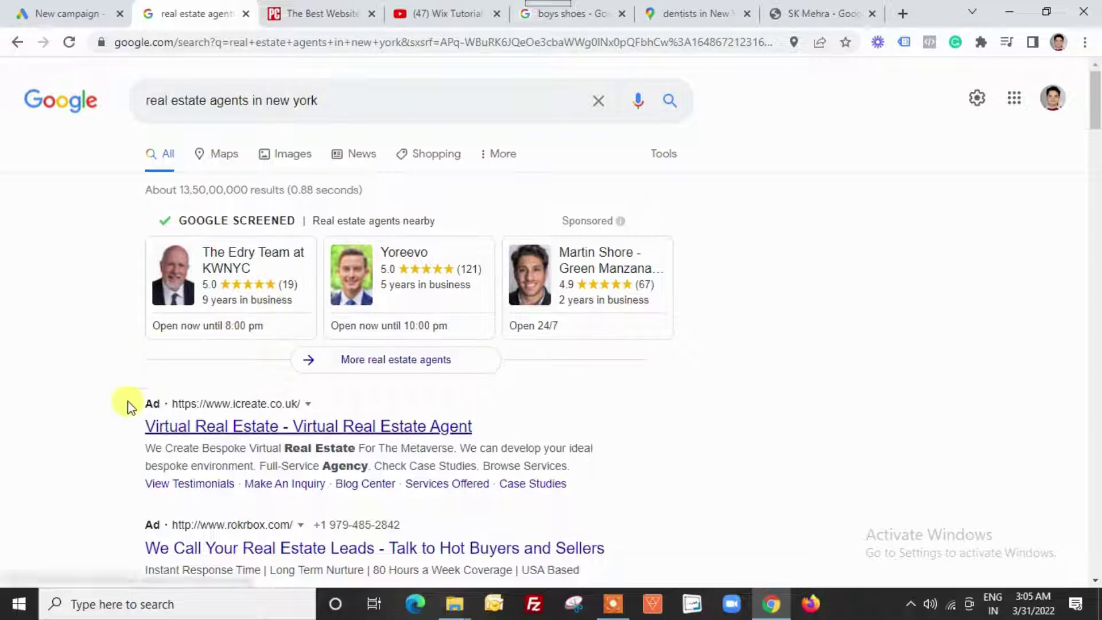
pyautogui.scroll(-2, 98, 401)
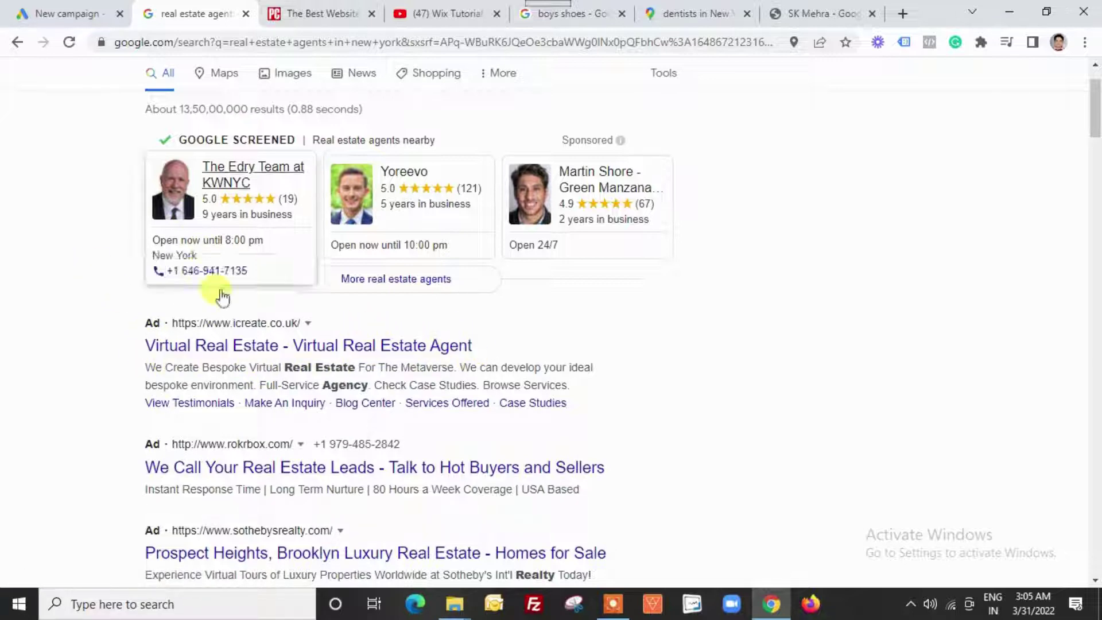
pyautogui.scroll(2, 180, 249)
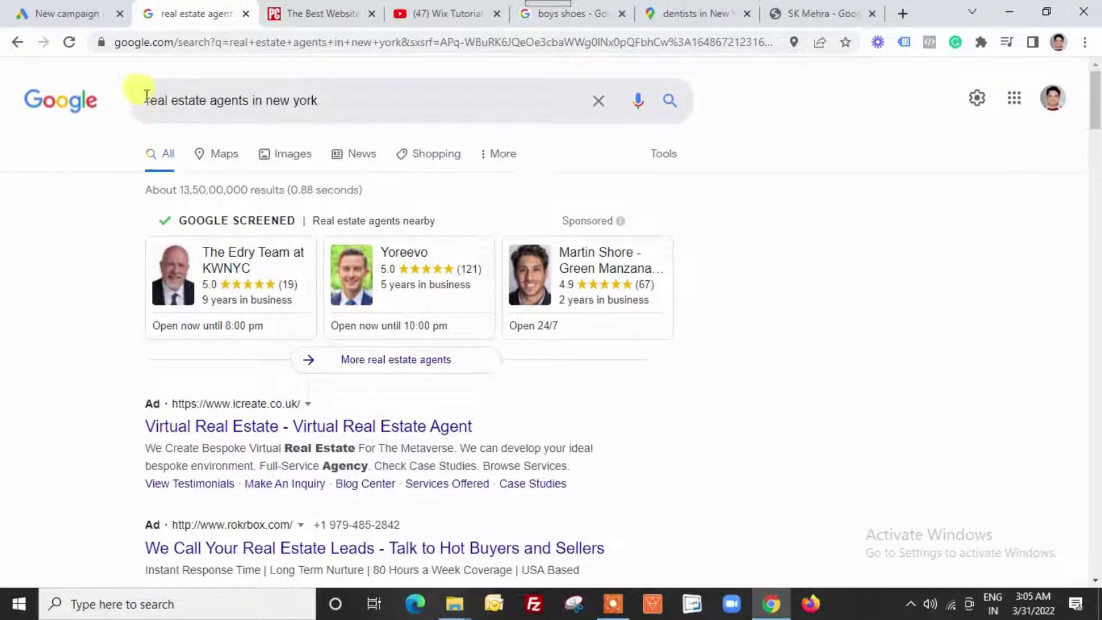
pyautogui.click(251, 102)
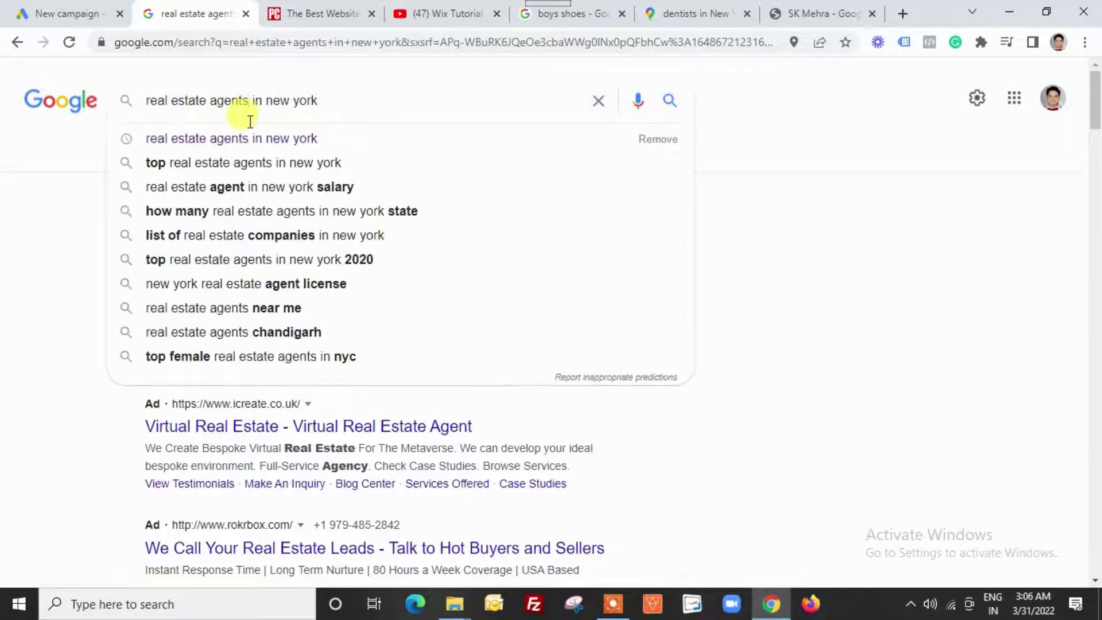
pyautogui.click(89, 400)
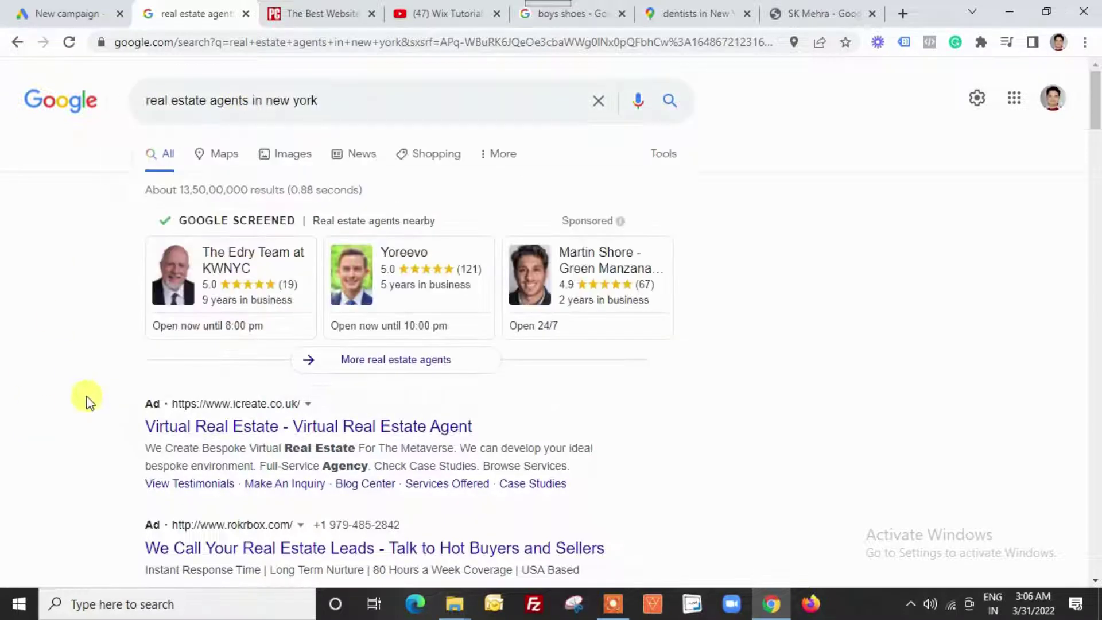
pyautogui.scroll(-1, 87, 399)
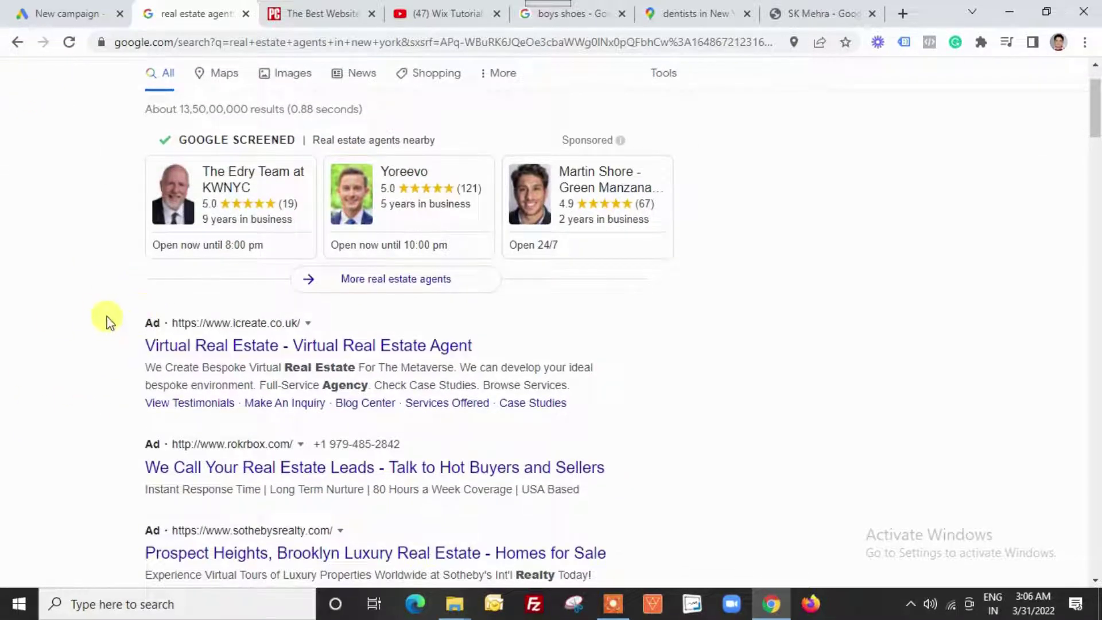